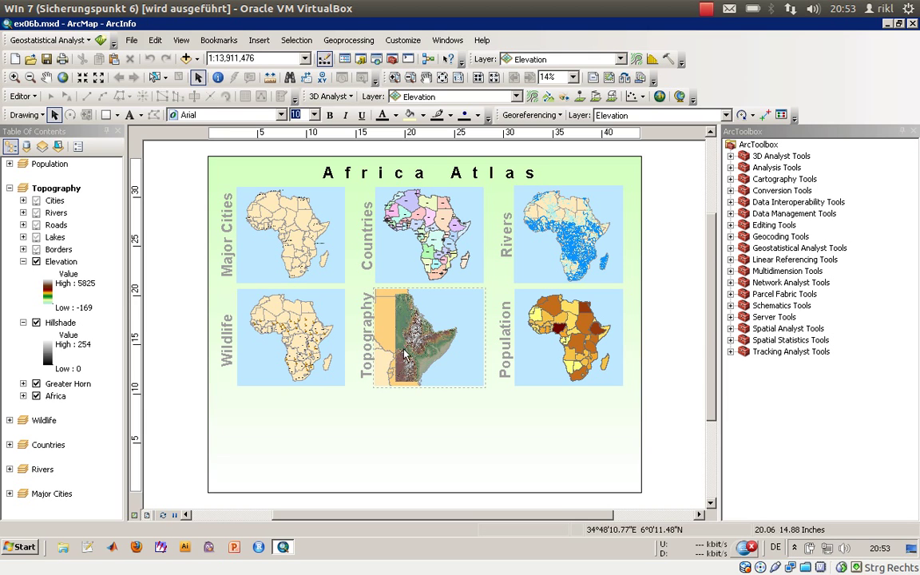
# - Leave the page layout and switch to Data View of the map
pyautogui.rightClick(63, 263)
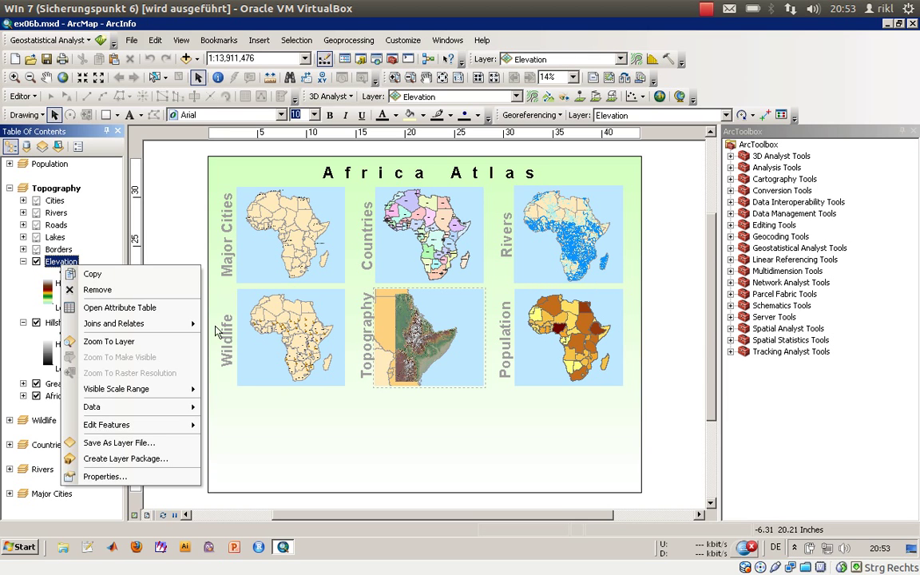
pyautogui.click(363, 417)
pyautogui.click(290, 446)
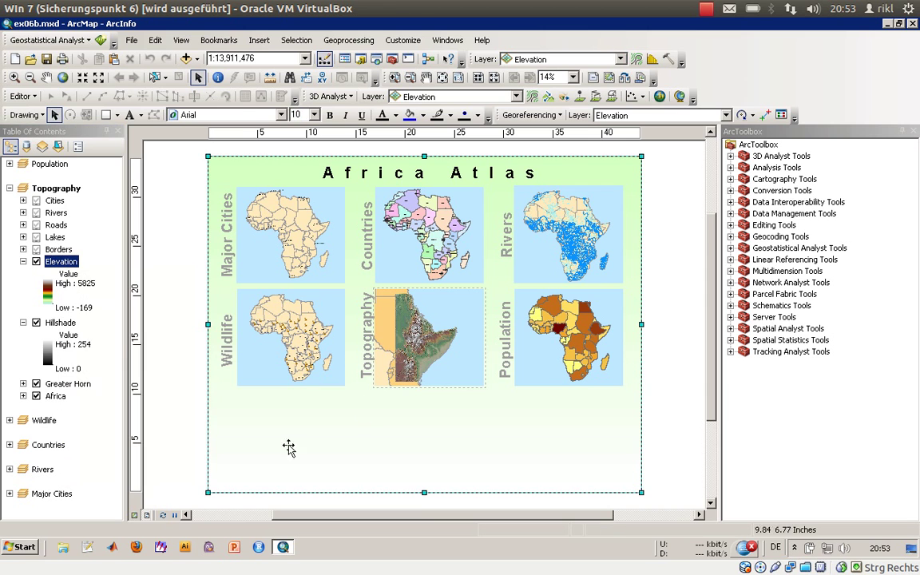
pyautogui.click(135, 516)
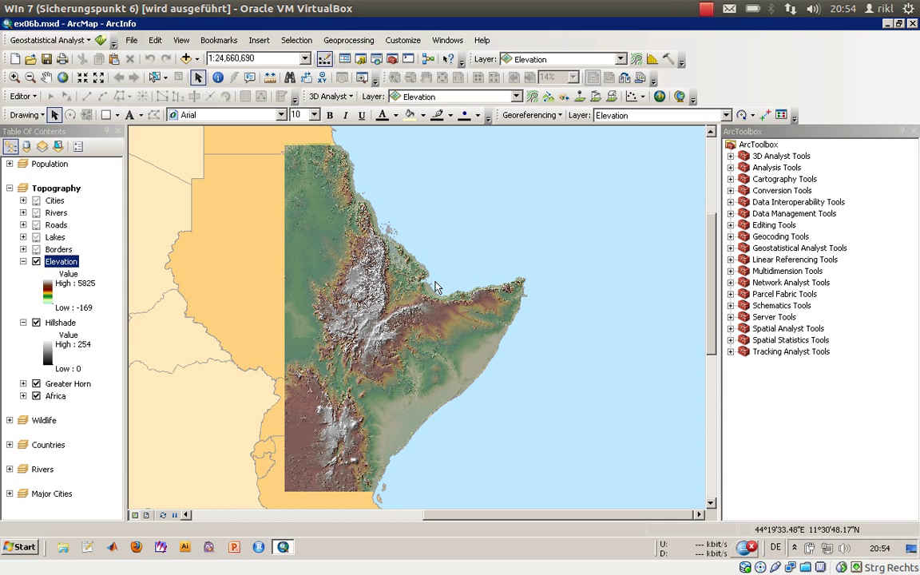
# - Zoom in on the Horn of Africa coast, then further into central Ethiopia
pyautogui.click(14, 78)
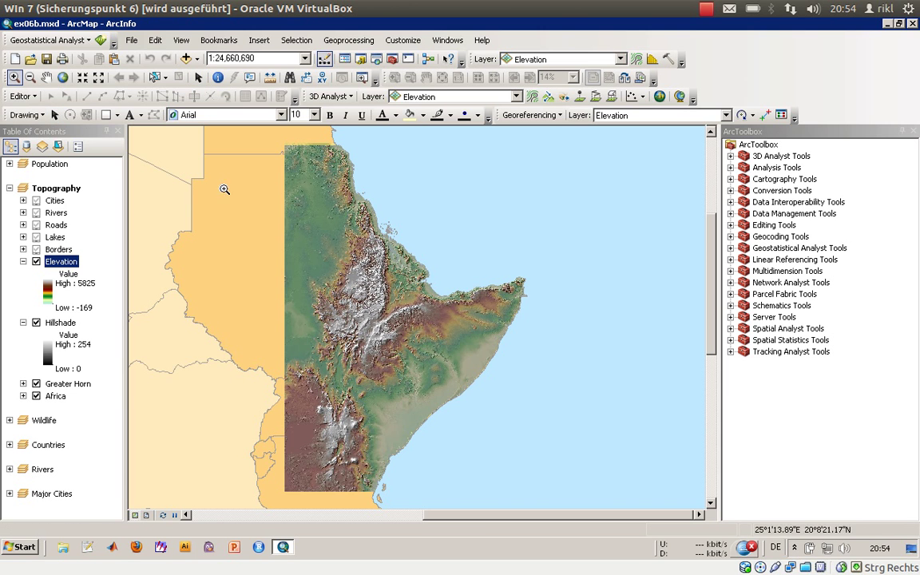
pyautogui.moveTo(389, 234); pyautogui.dragTo(437, 306)
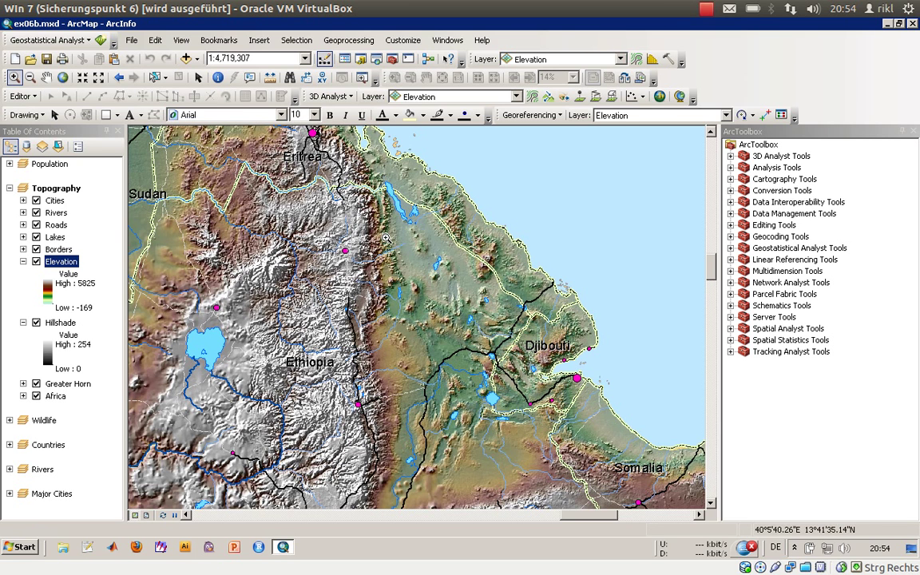
pyautogui.moveTo(397, 192); pyautogui.dragTo(442, 278)
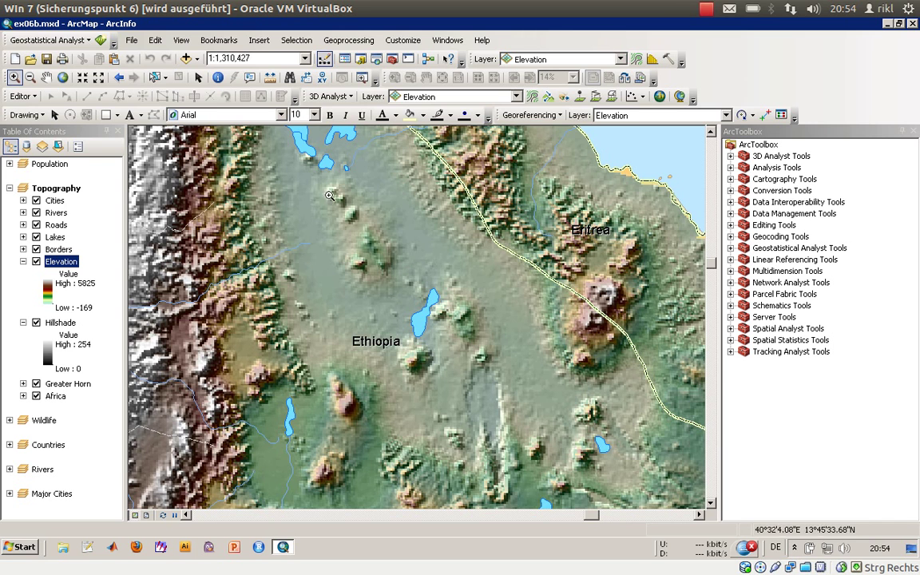
pyautogui.click(217, 78)
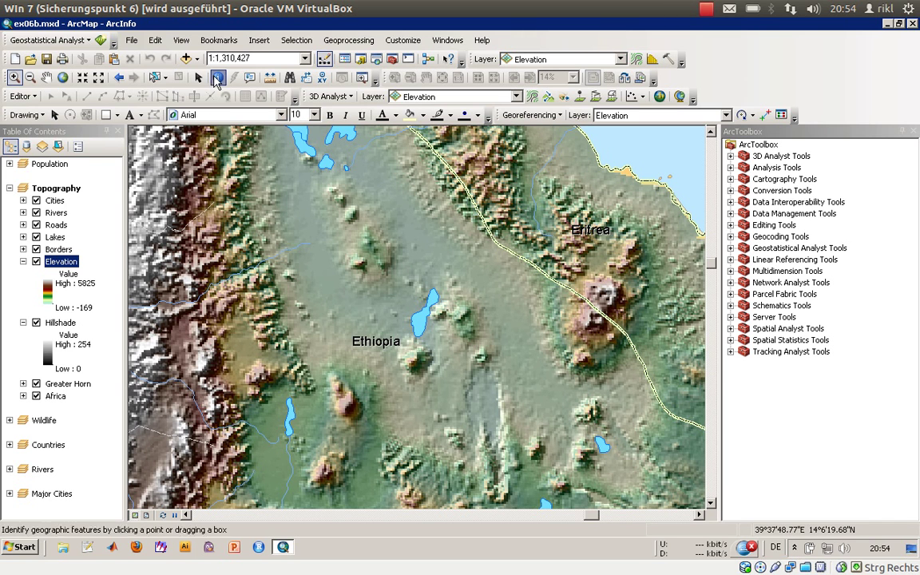
pyautogui.click(330, 273)
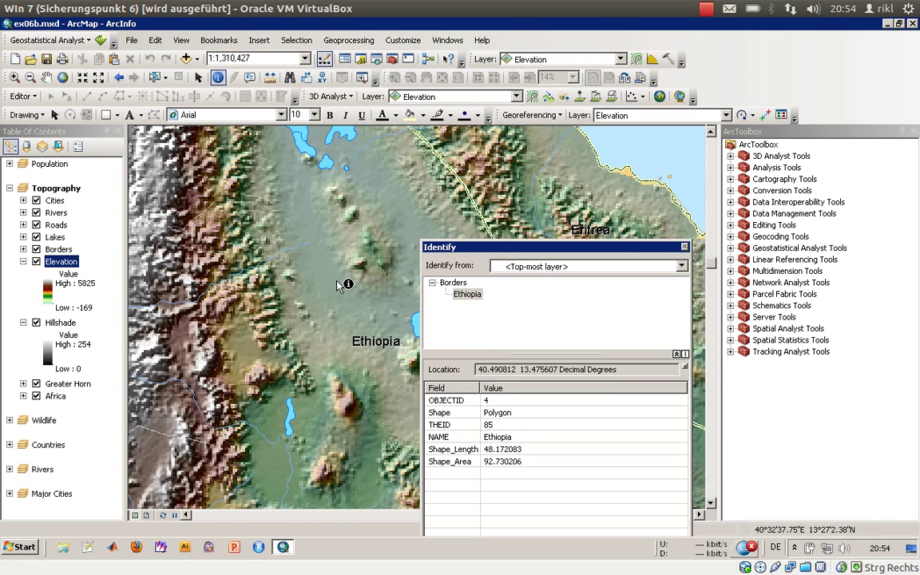
pyautogui.click(548, 268)
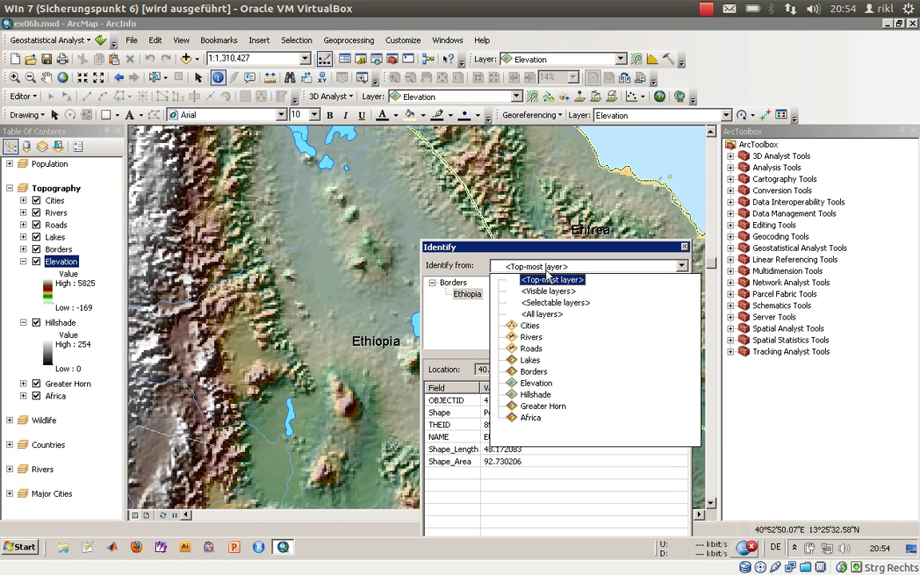
pyautogui.click(549, 385)
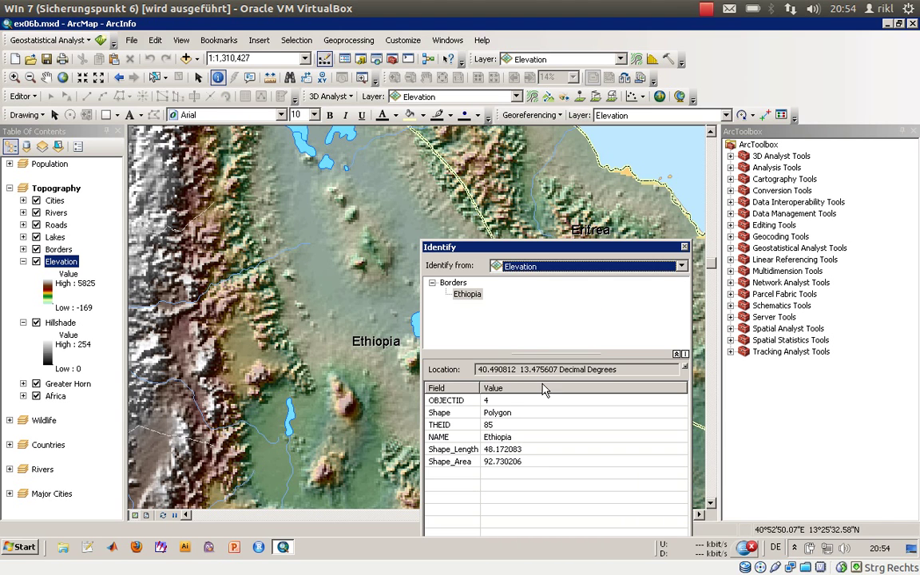
pyautogui.click(317, 249)
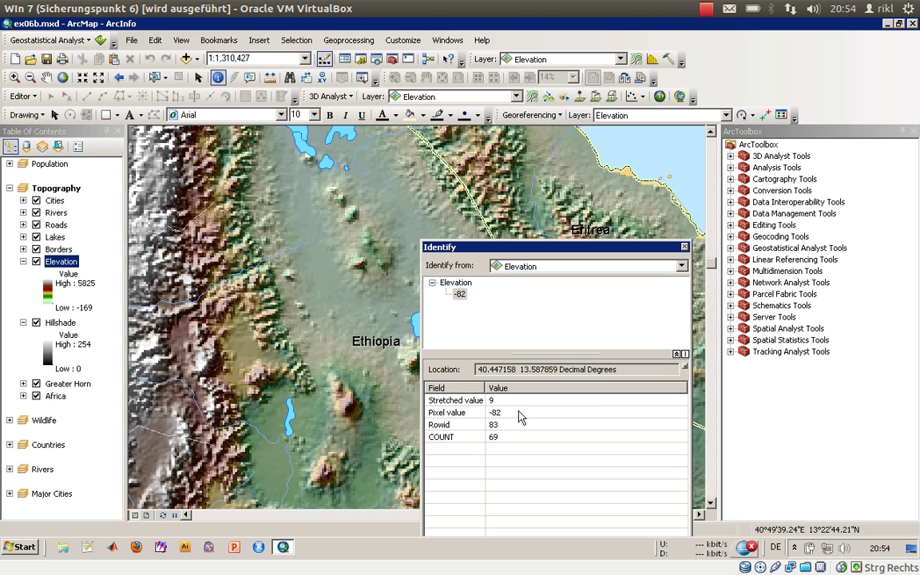
pyautogui.click(683, 247)
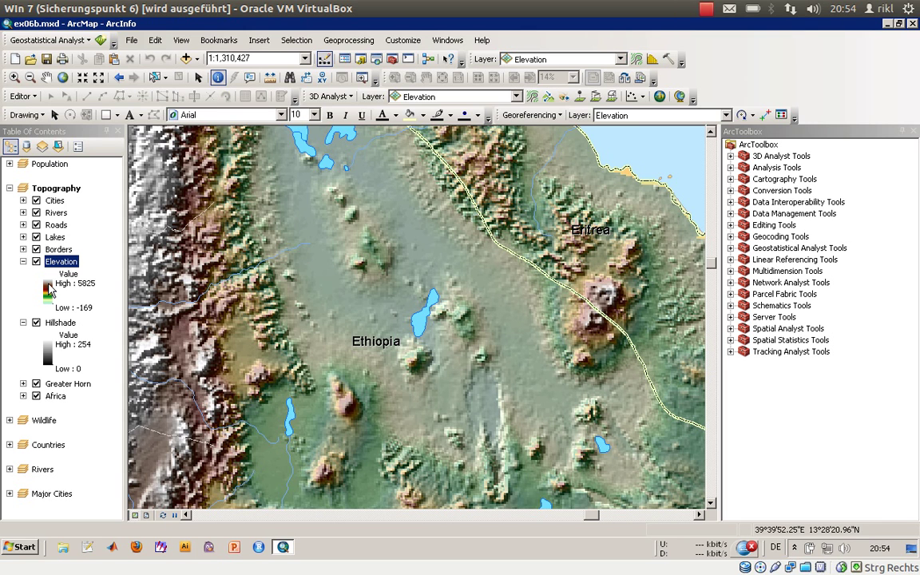
# - Set Elevation's symbology to Classified with Normalization <None> and open the Classify settings
pyautogui.doubleClick(56, 261)
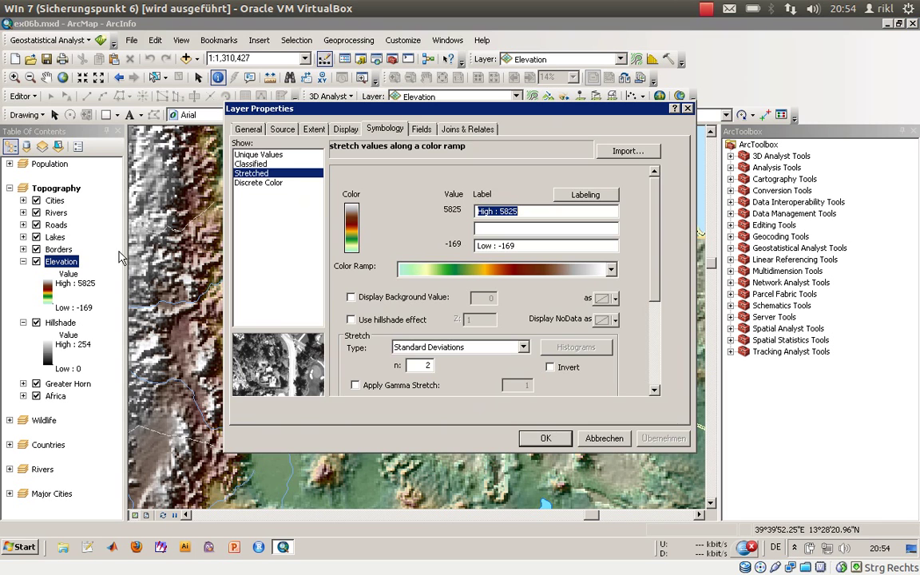
pyautogui.click(239, 164)
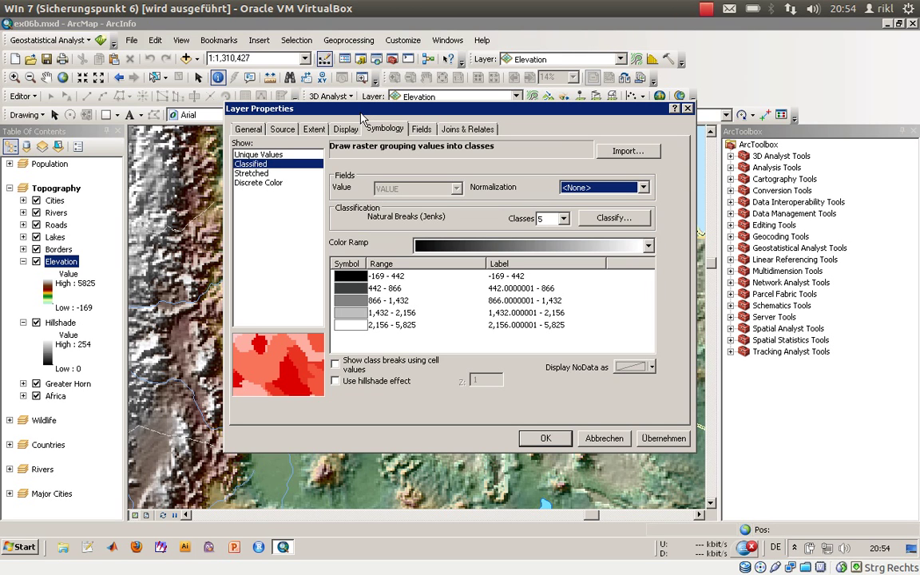
pyautogui.click(603, 189)
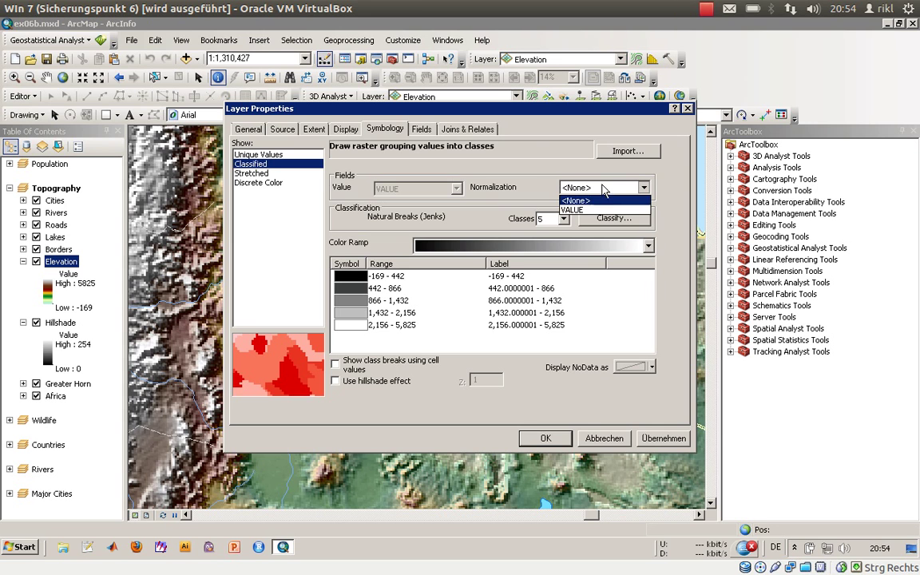
pyautogui.click(605, 200)
pyautogui.click(613, 218)
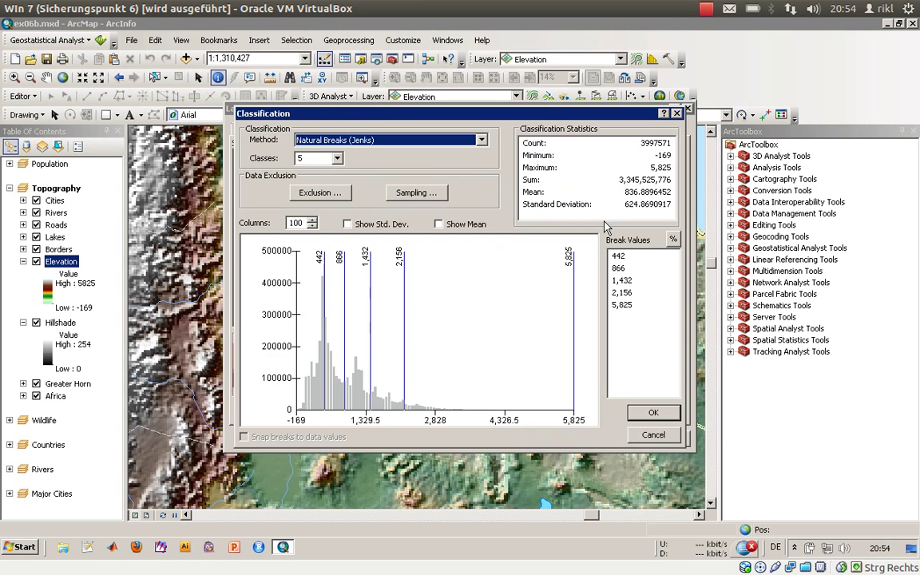
# - Set the classification method to Defined Interval with an interval size of 1000
pyautogui.click(414, 151)
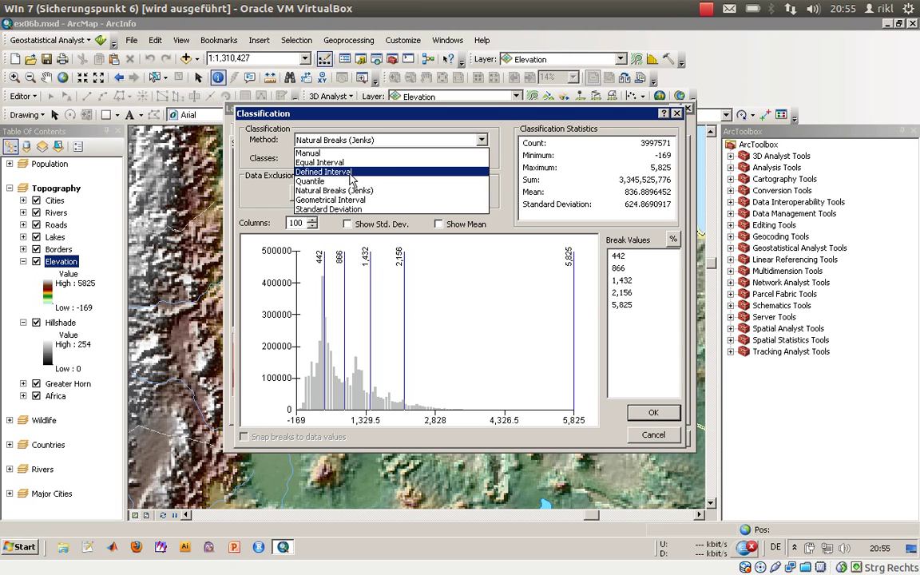
pyautogui.click(313, 162)
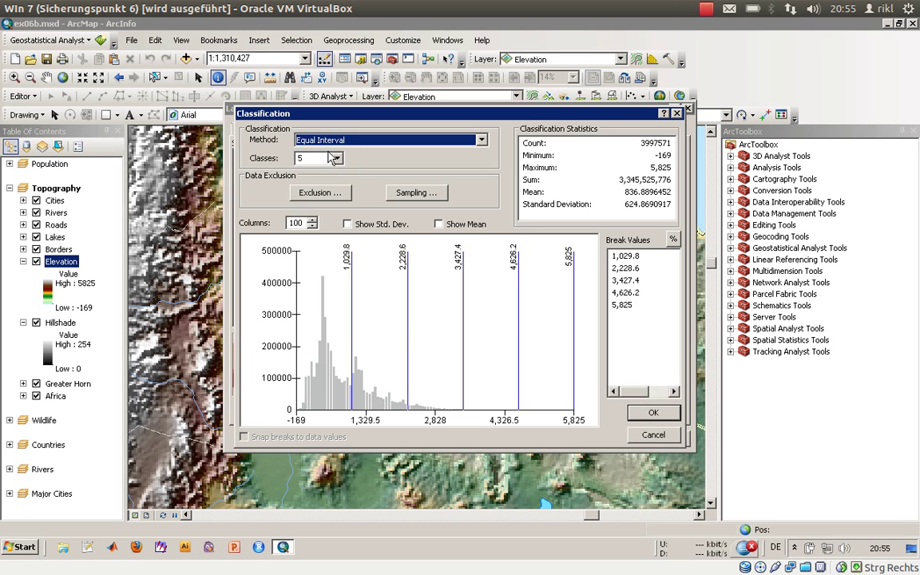
pyautogui.click(349, 144)
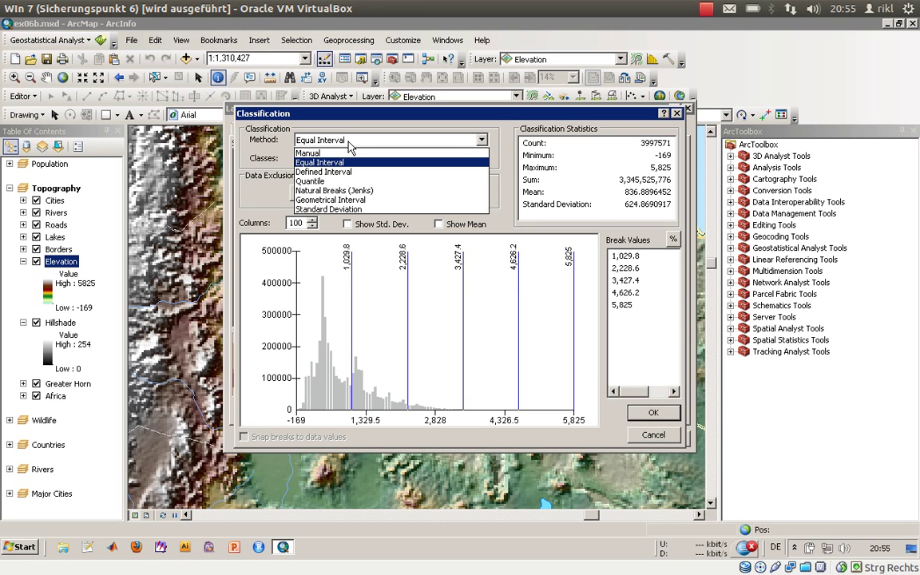
pyautogui.click(349, 143)
pyautogui.click(337, 158)
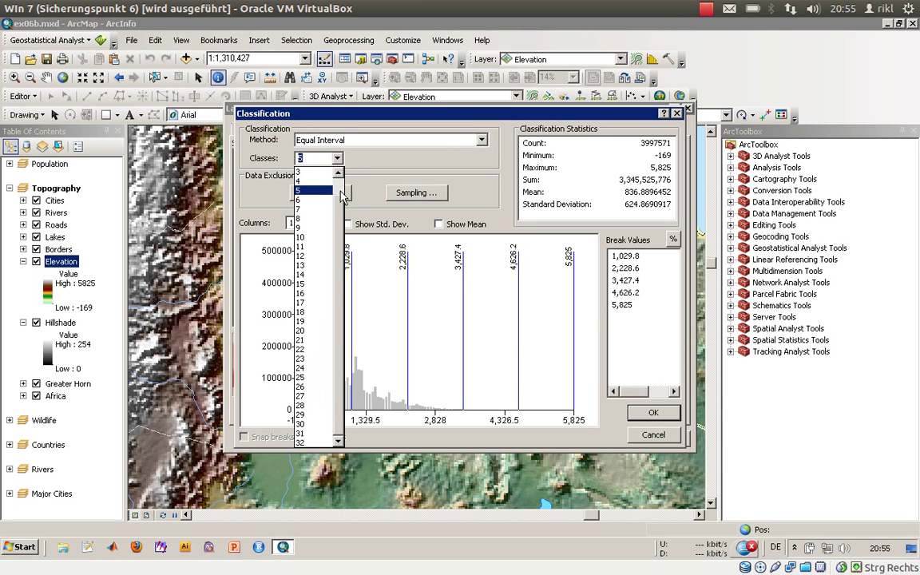
pyautogui.click(314, 137)
pyautogui.click(313, 137)
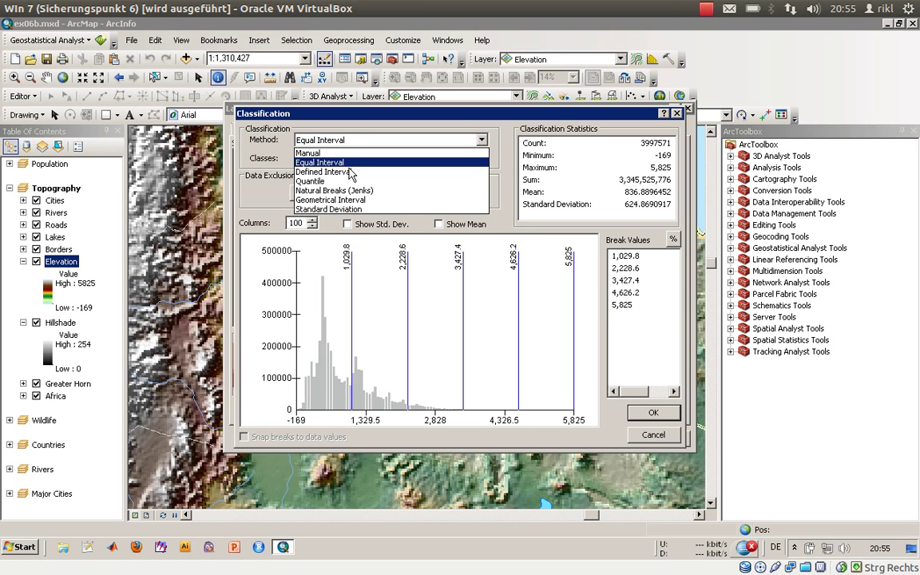
pyautogui.click(349, 172)
pyautogui.click(441, 159)
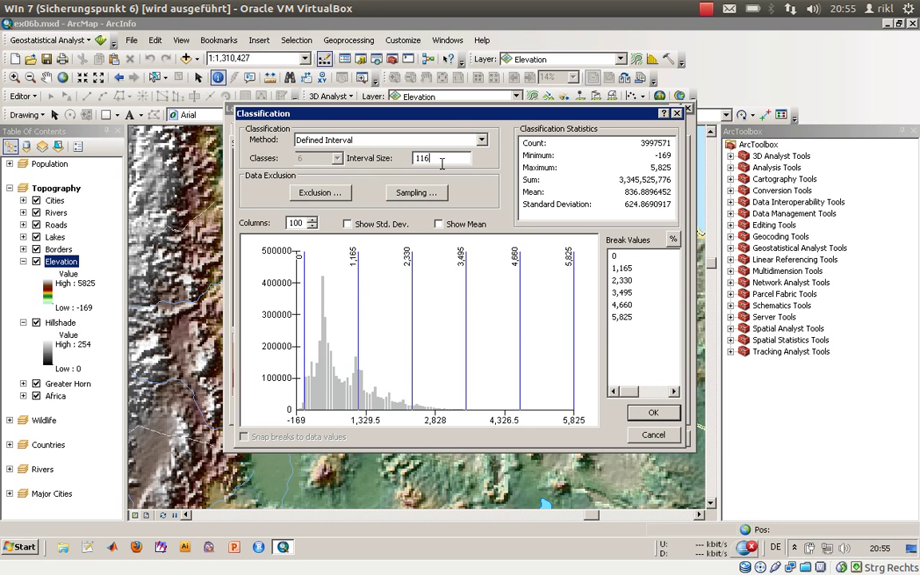
pyautogui.write('1000')
pyautogui.click(653, 412)
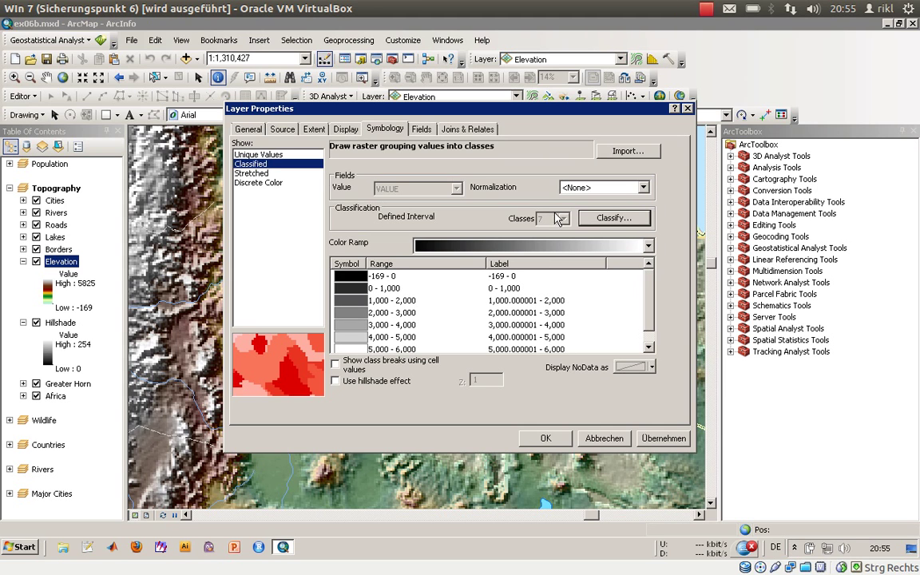
# - Reopen Classify and change the interval size to 500
pyautogui.click(596, 225)
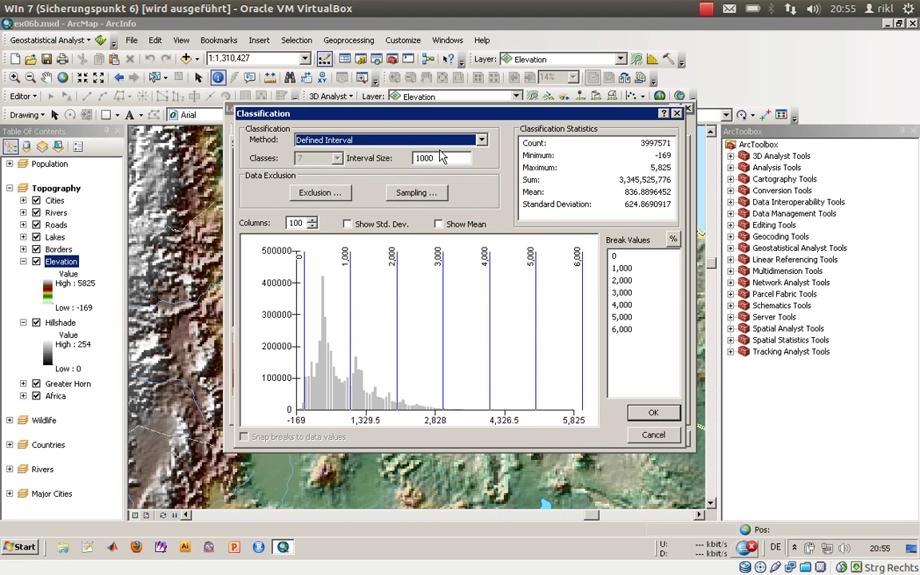
pyautogui.press('BackSpace')
pyautogui.press('BackSpace')
pyautogui.write('5')
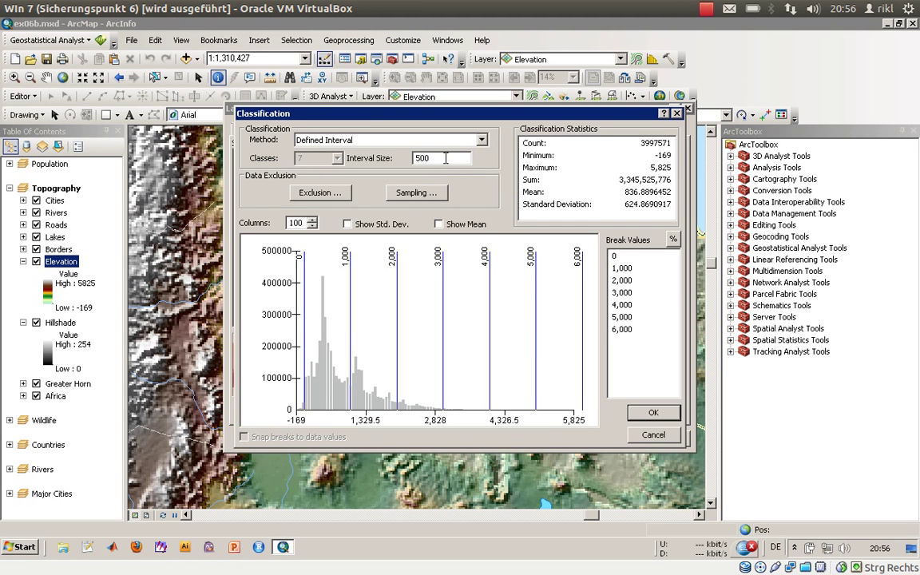
pyautogui.press('Return')
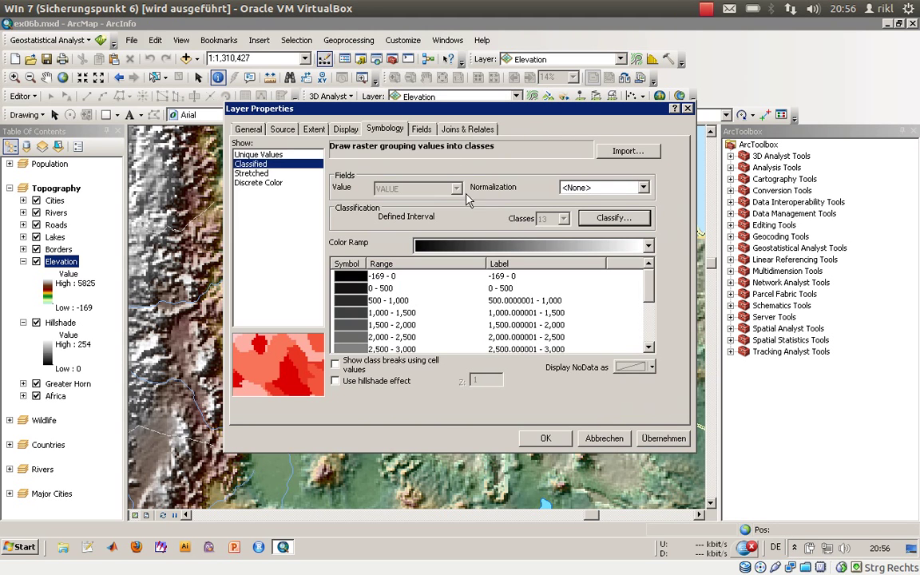
# - Apply the brown-yellow-teal colour ramp to the Elevation classes and flip its colours
pyautogui.moveTo(650, 289)
pyautogui.mouseDown()
pyautogui.moveTo(649, 321)
pyautogui.moveTo(649, 290)
pyautogui.mouseUp()
pyautogui.click(531, 247)
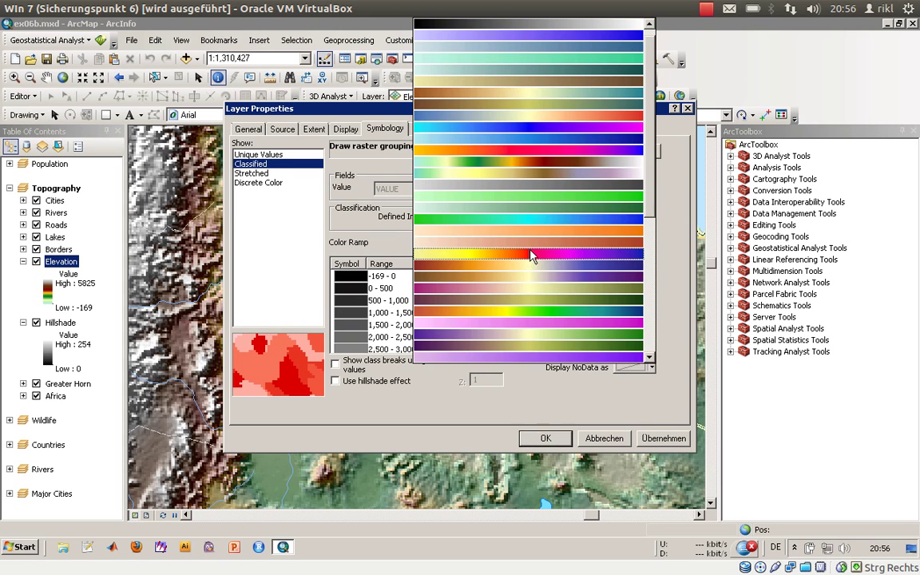
pyautogui.click(494, 96)
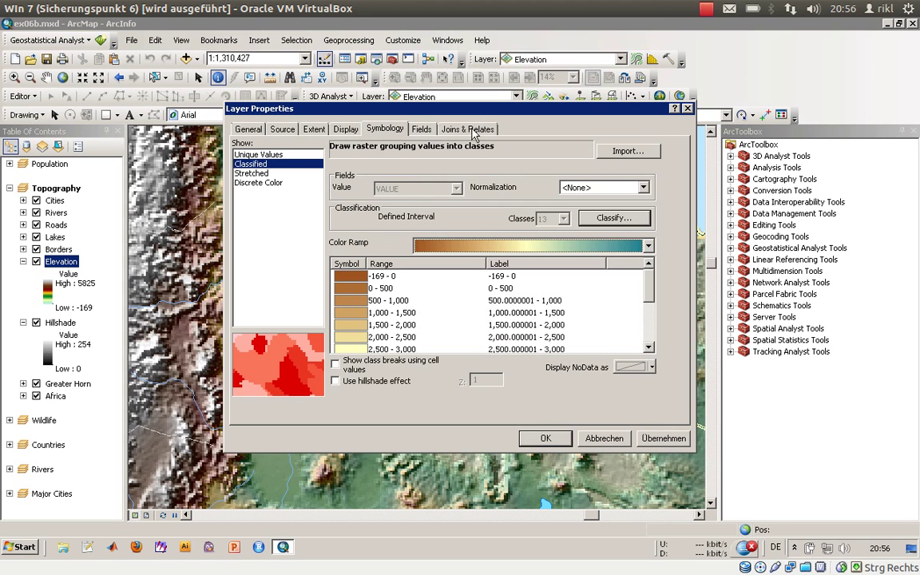
pyautogui.click(366, 288)
pyautogui.rightClick(366, 288)
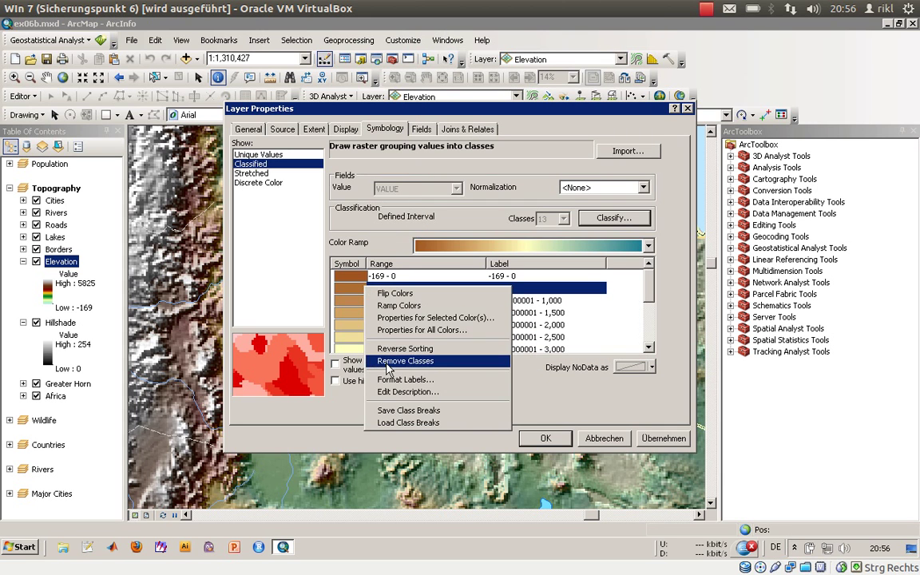
pyautogui.click(387, 293)
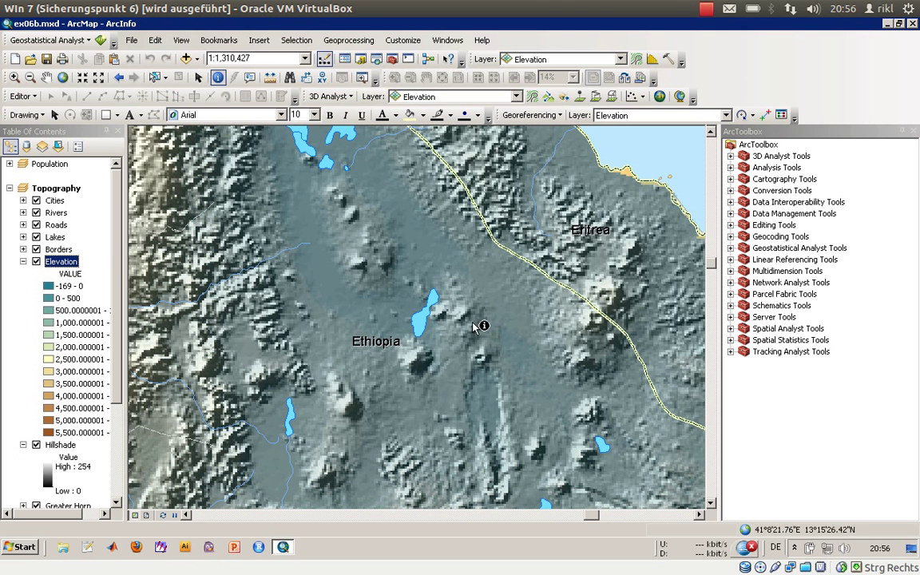
# - Zoom to the full extent of the Elevation layer
pyautogui.rightClick(64, 270)
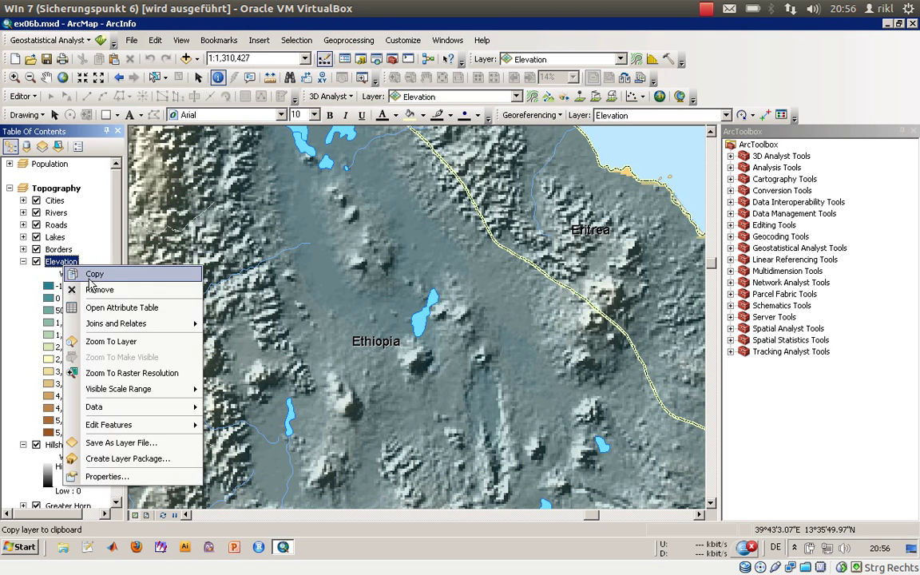
pyautogui.click(108, 342)
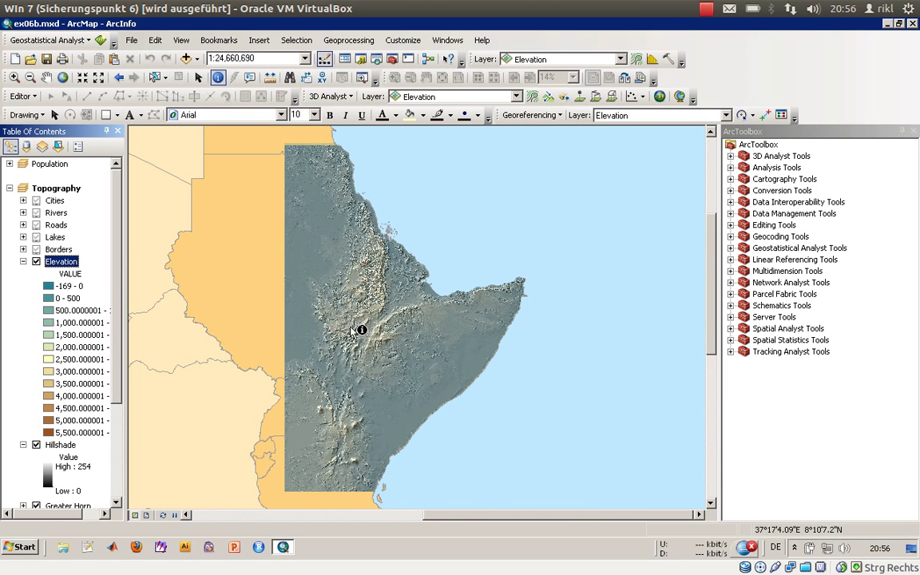
# - Turn Hillshade off, toggle Greater Horn and Africa off and on, then open Elevation's properties
pyautogui.click(36, 445)
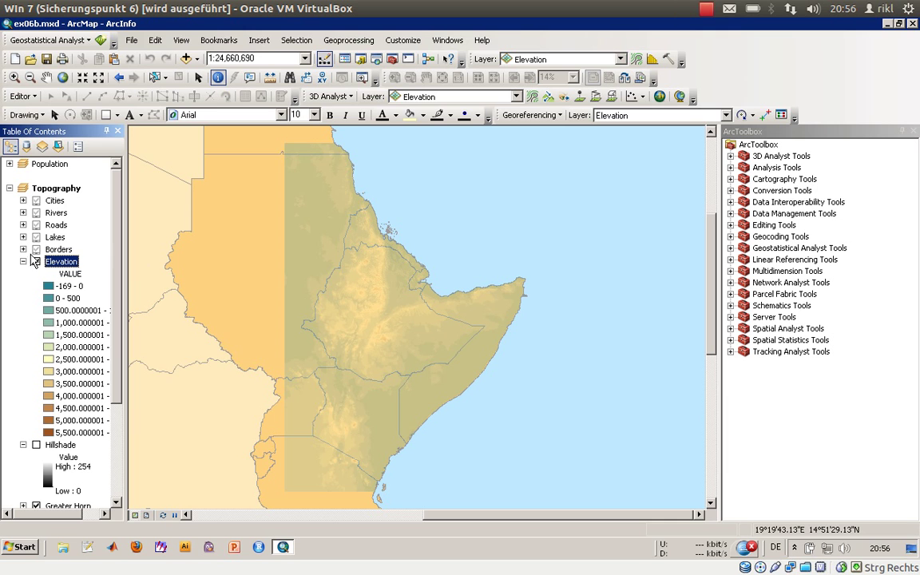
pyautogui.click(99, 359)
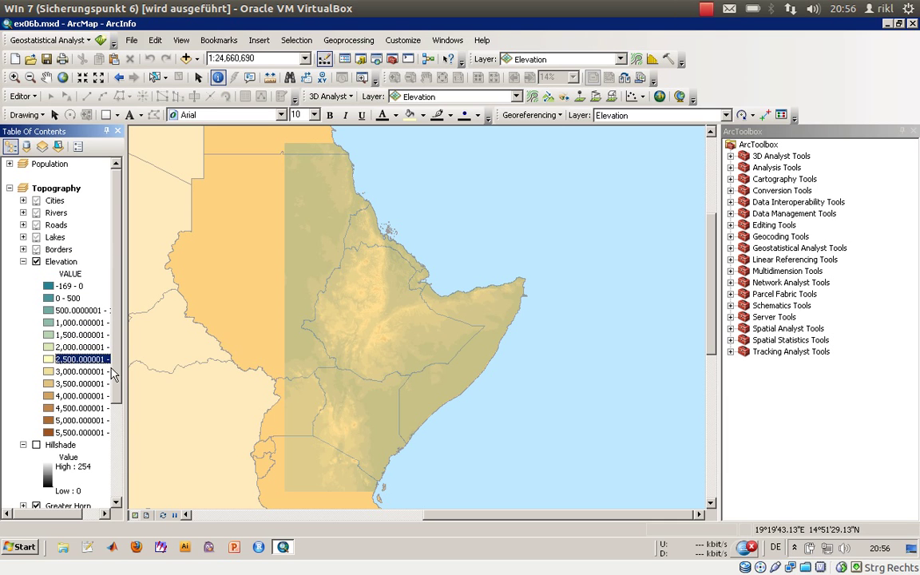
pyautogui.scroll(-1, 117, 395)
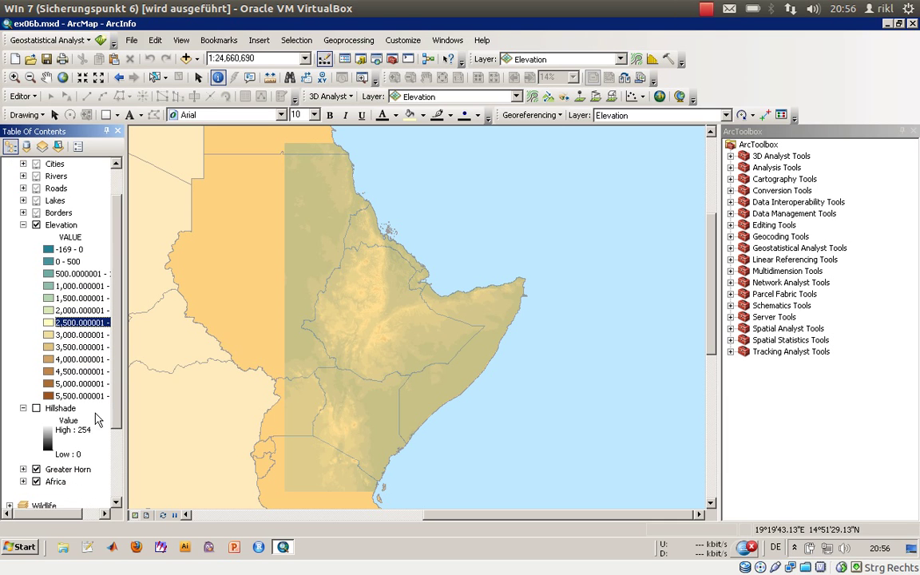
pyautogui.click(36, 469)
pyautogui.click(36, 481)
pyautogui.click(36, 481)
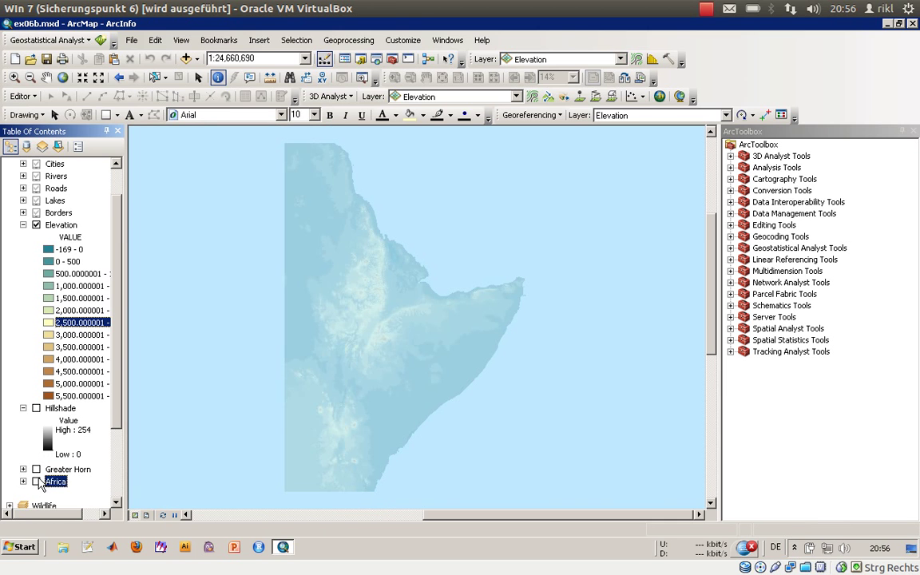
pyautogui.click(36, 469)
pyautogui.doubleClick(61, 225)
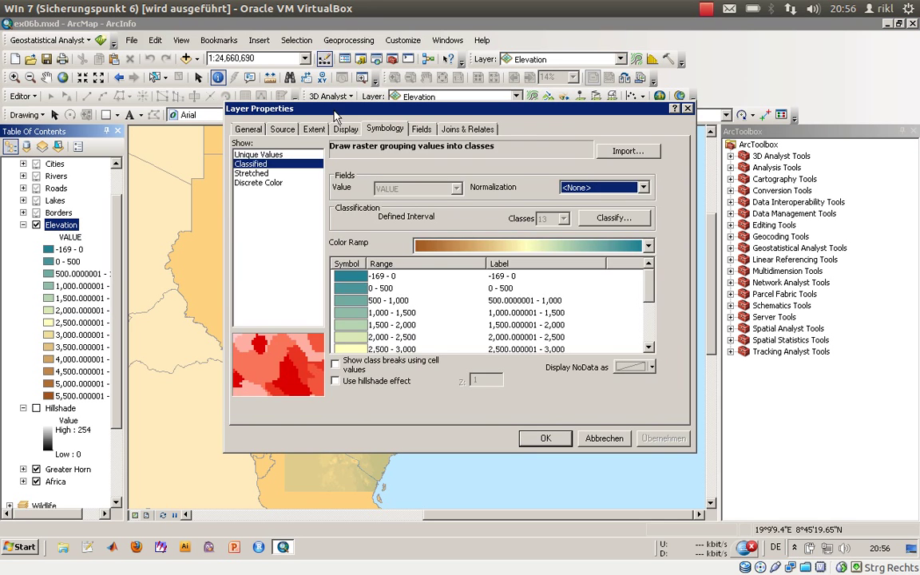
# - Set the Elevation layer's Display transparency to 0%
pyautogui.click(345, 129)
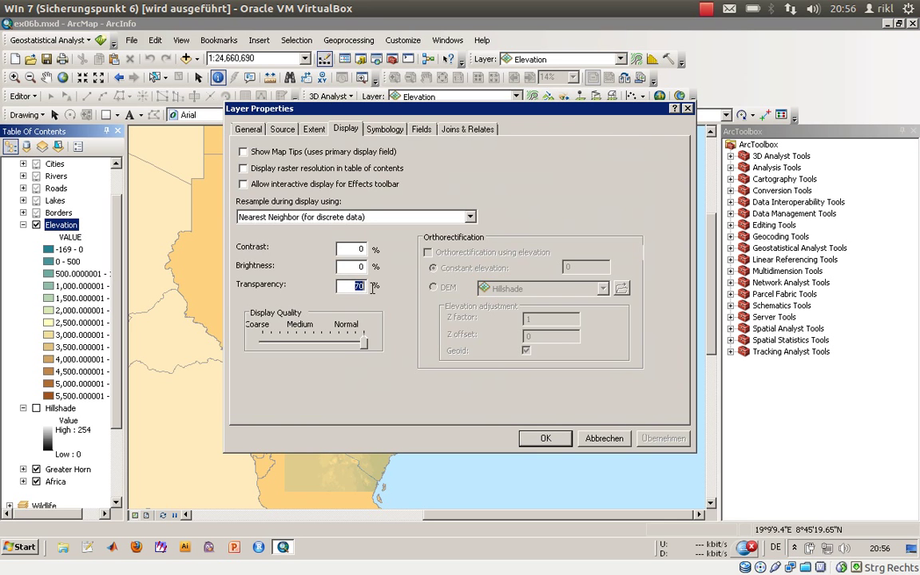
pyautogui.write('0')
pyautogui.click(540, 438)
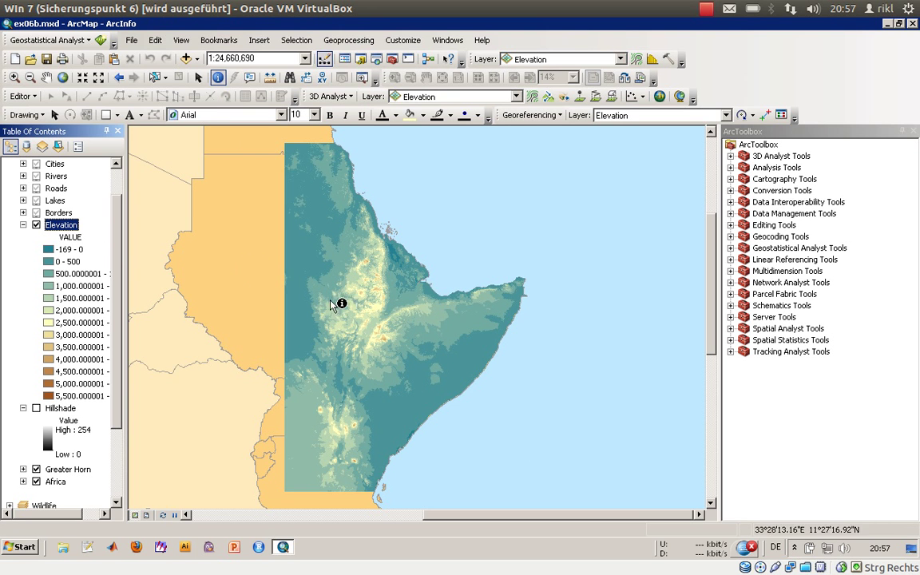
# - Colour the -169 – 0 elevation class Mars Red in Elevation's symbology
pyautogui.doubleClick(50, 251)
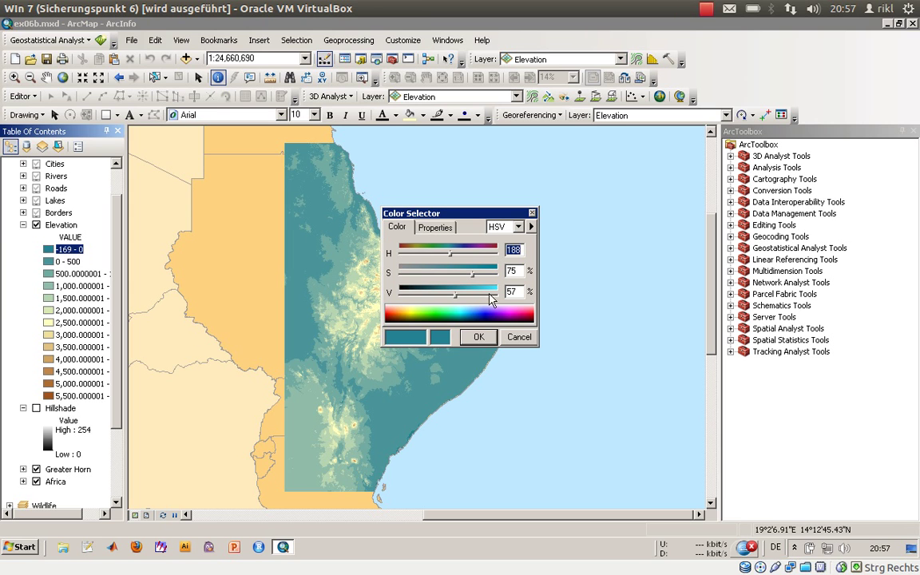
pyautogui.click(516, 227)
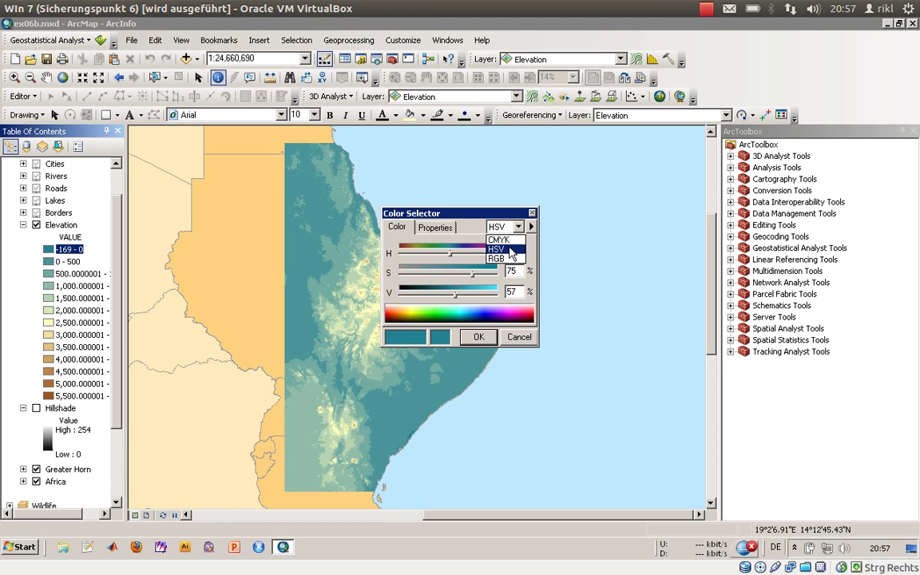
pyautogui.click(491, 340)
pyautogui.click(520, 339)
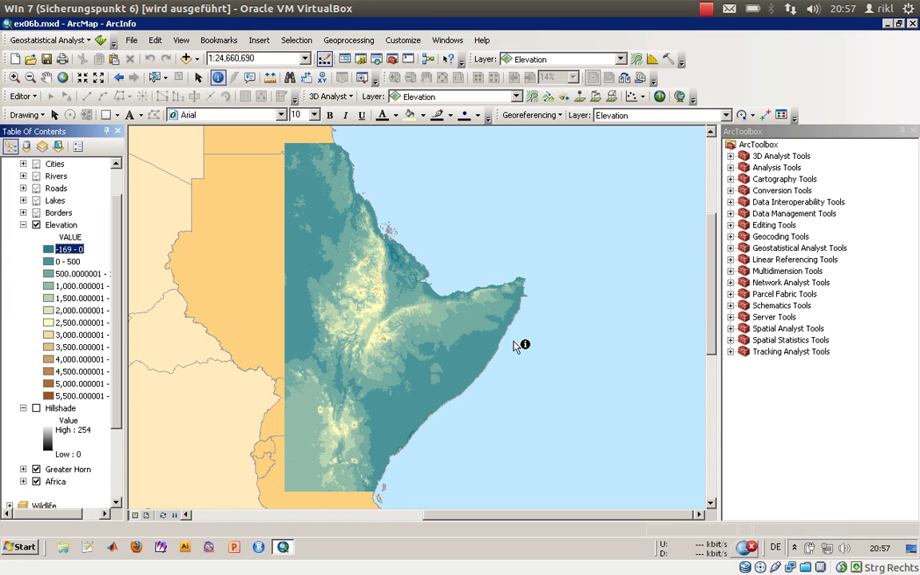
pyautogui.doubleClick(63, 224)
pyautogui.click(385, 129)
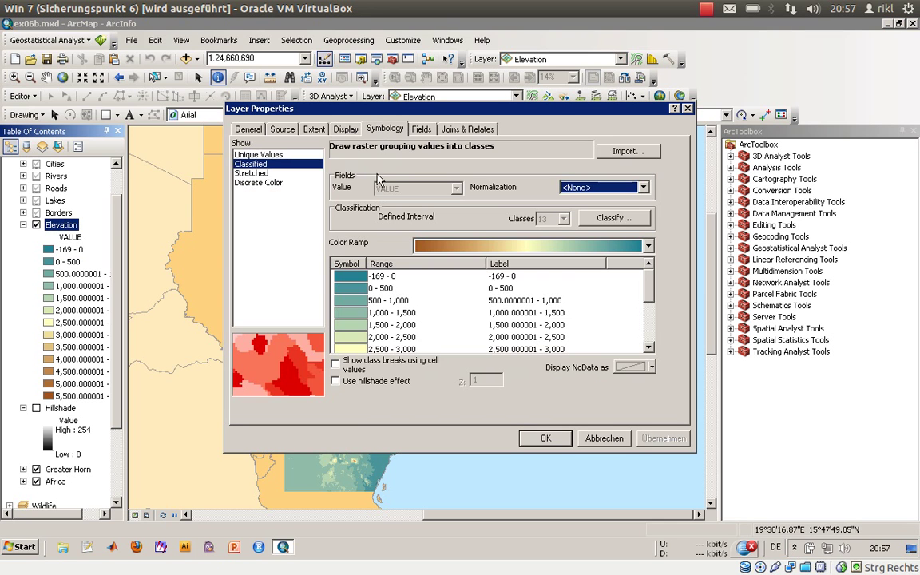
pyautogui.click(355, 283)
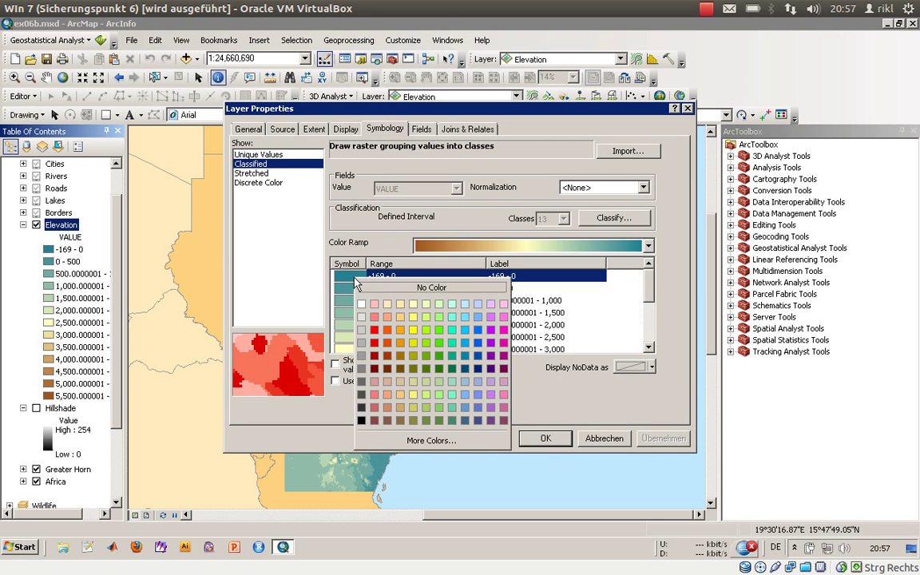
pyautogui.click(373, 330)
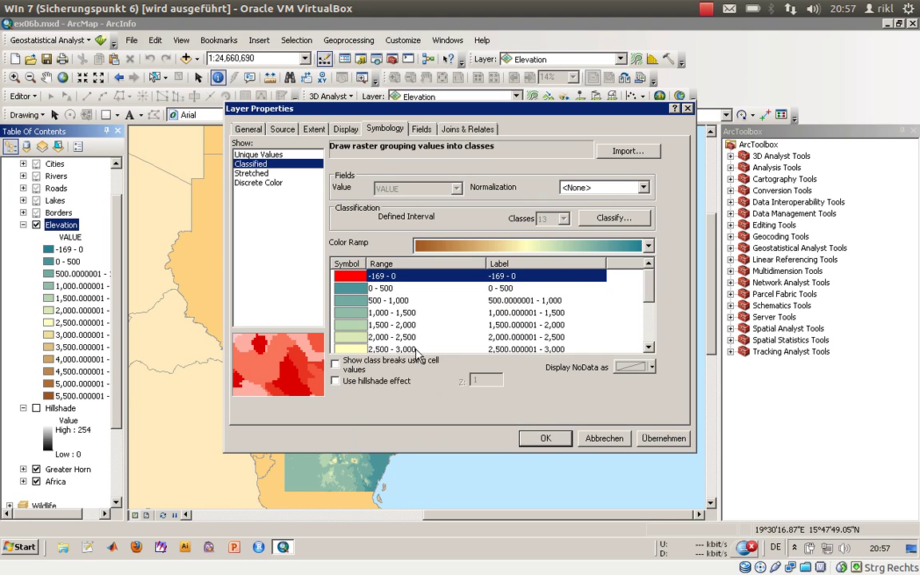
pyautogui.click(552, 438)
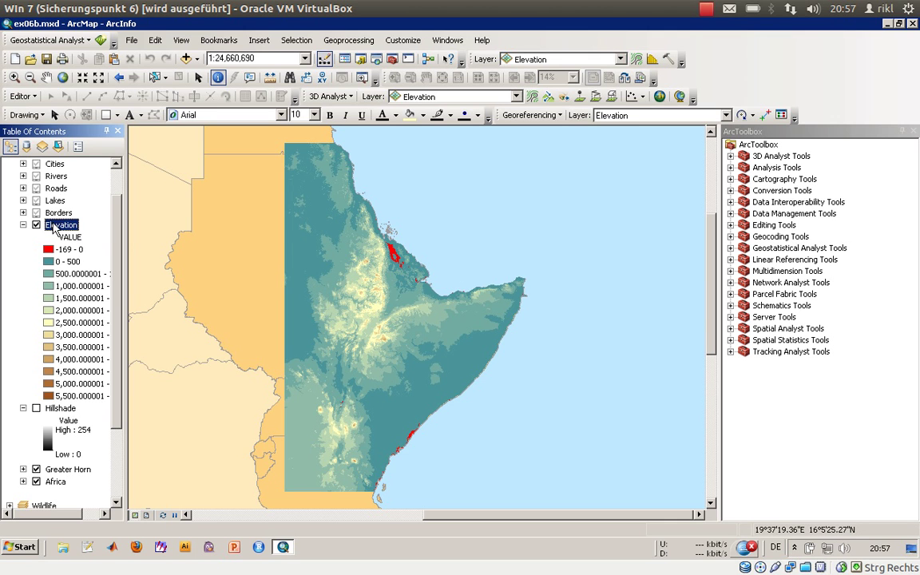
# - Turn Hillshade back on and move it above Elevation in the drawing order
pyautogui.click(35, 408)
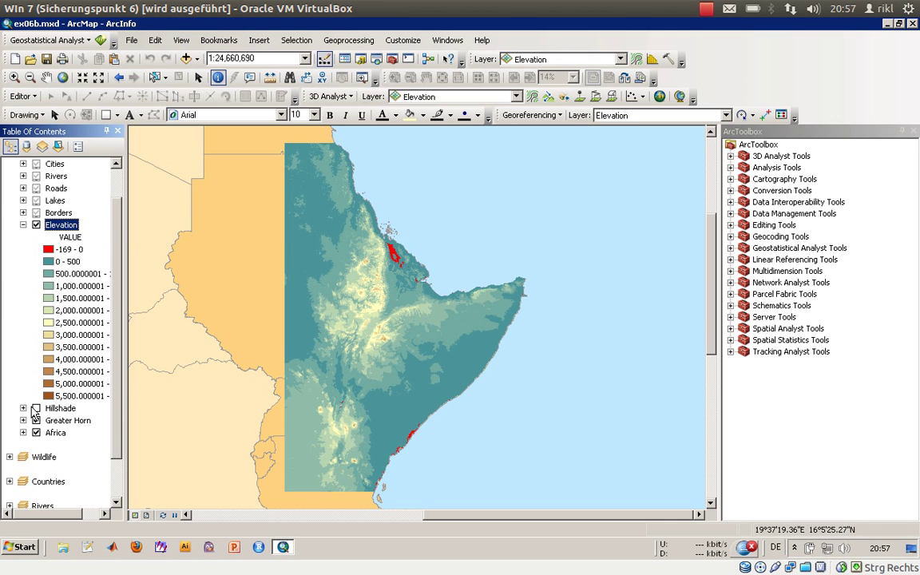
pyautogui.click(36, 409)
pyautogui.moveTo(56, 408)
pyautogui.mouseDown()
pyautogui.moveTo(78, 273)
pyautogui.moveTo(64, 227)
pyautogui.mouseUp()
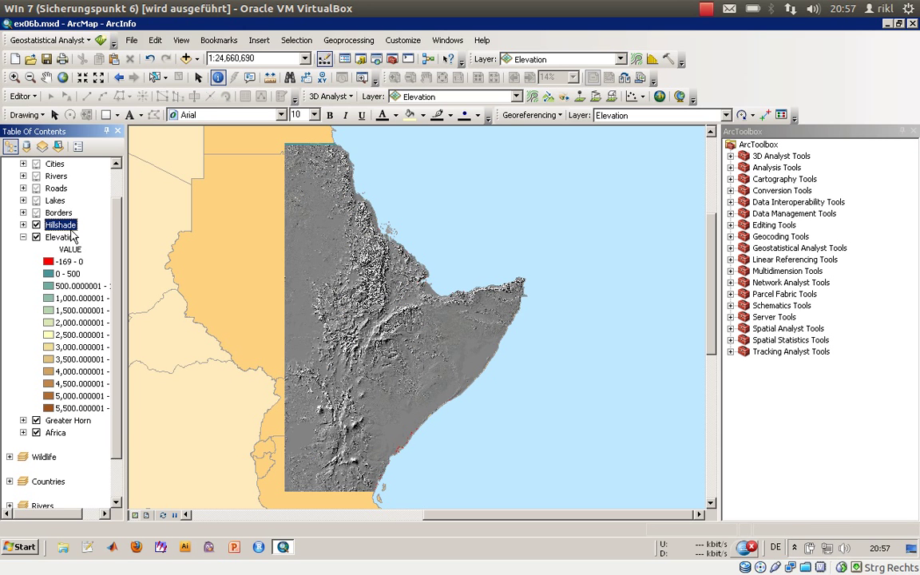
# - Set the Hillshade layer's transparency to 50%
pyautogui.doubleClick(62, 225)
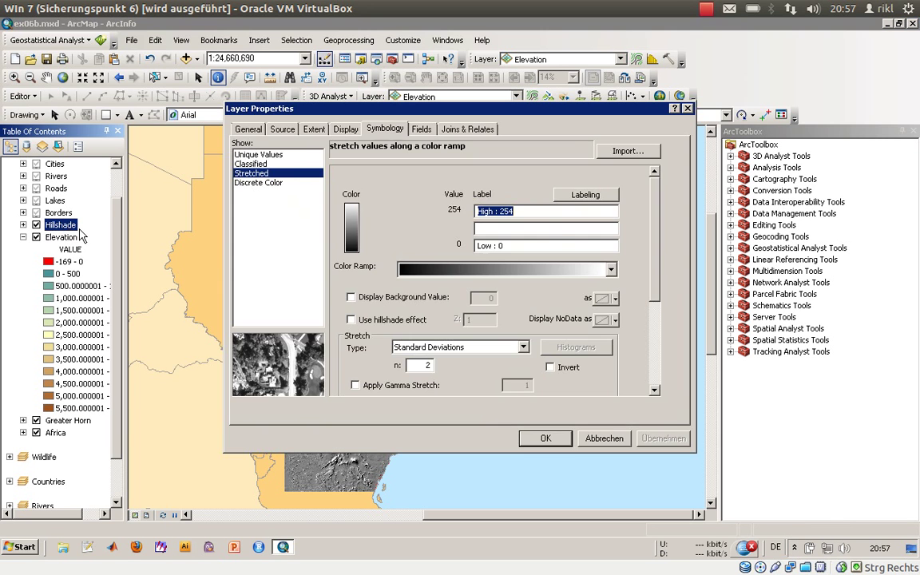
pyautogui.click(344, 129)
pyautogui.doubleClick(350, 286)
pyautogui.write('50')
pyautogui.press('Return')
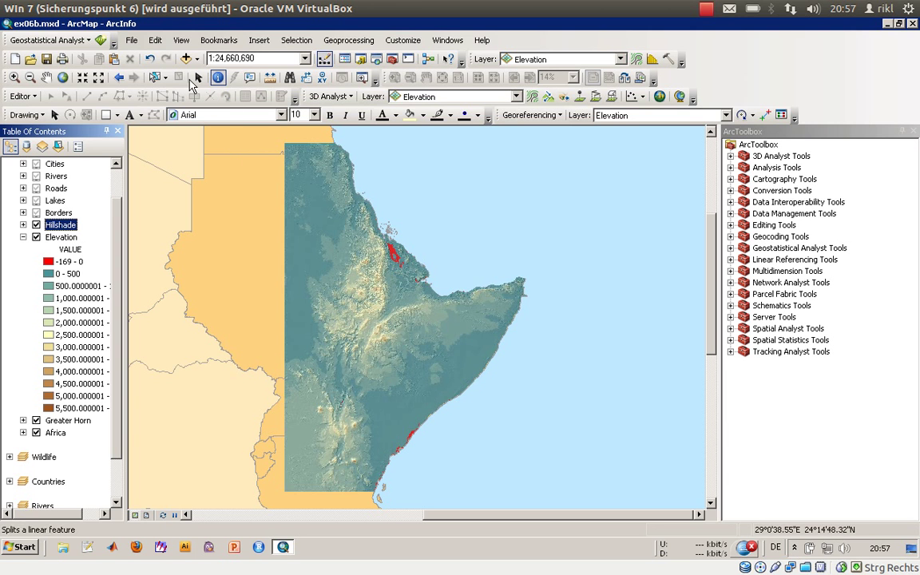
pyautogui.click(15, 77)
# - Zoom in on Eritrea and northern Ethiopia, then closer on the red below-sea-level depression
pyautogui.moveTo(284, 192); pyautogui.dragTo(416, 318)
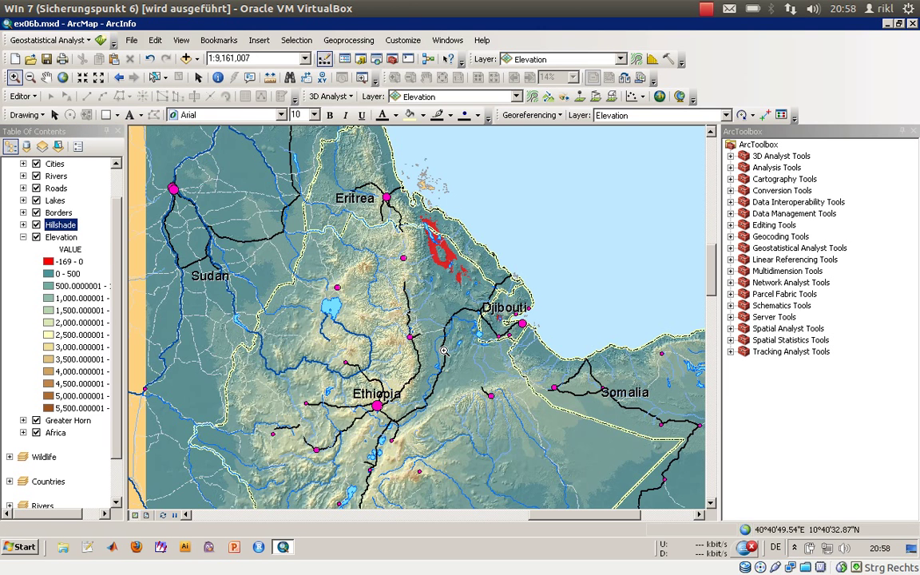
pyautogui.moveTo(321, 193); pyautogui.dragTo(508, 302)
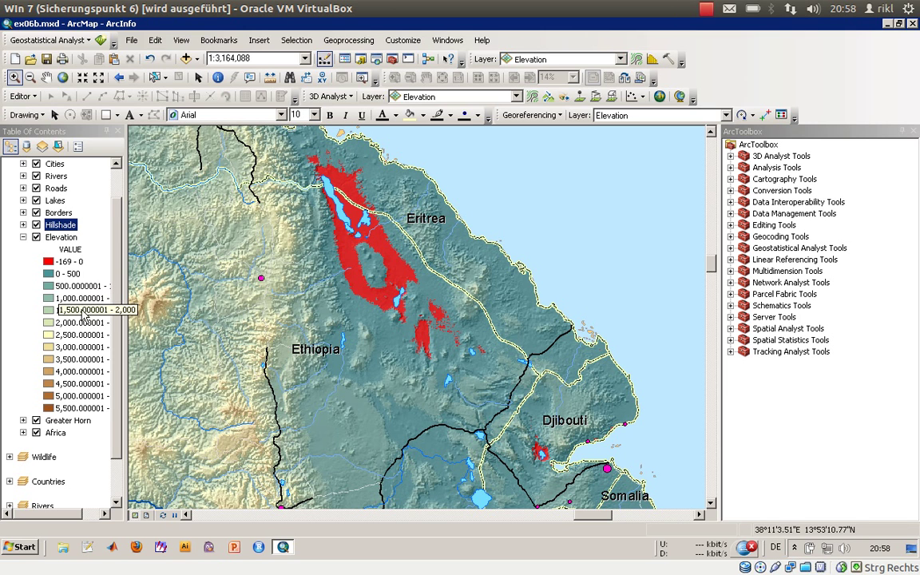
# - From the Elevation layer's Symbology tab, open Format Labels to reach the Number Format dialog, currently 10 significant digits
pyautogui.rightClick(67, 238)
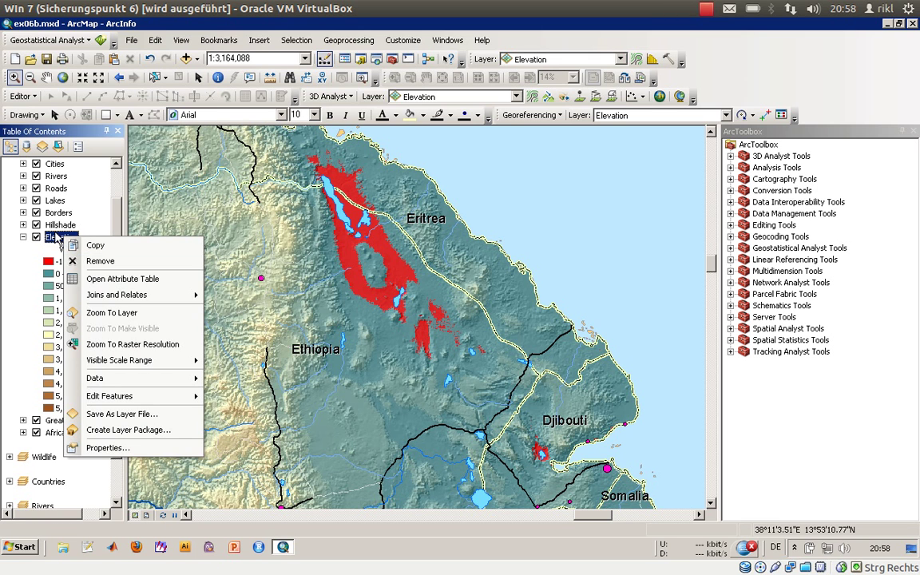
pyautogui.click(124, 449)
pyautogui.click(387, 131)
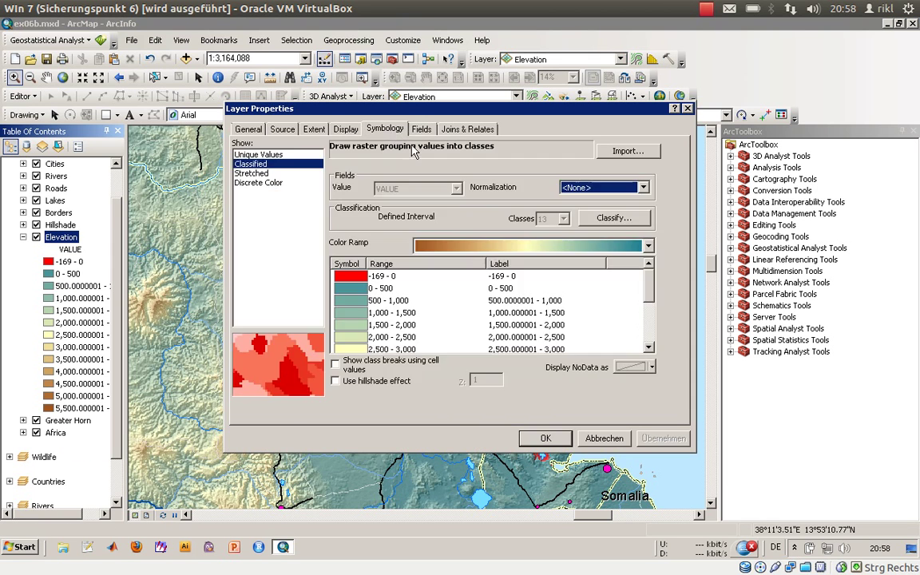
pyautogui.rightClick(473, 300)
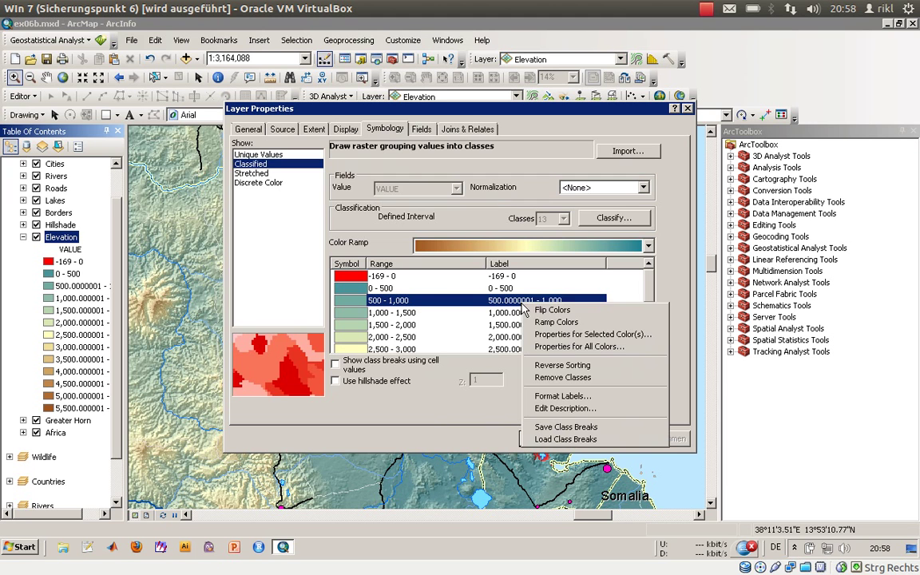
pyautogui.click(571, 361)
pyautogui.moveTo(432, 154); pyautogui.dragTo(273, 154)
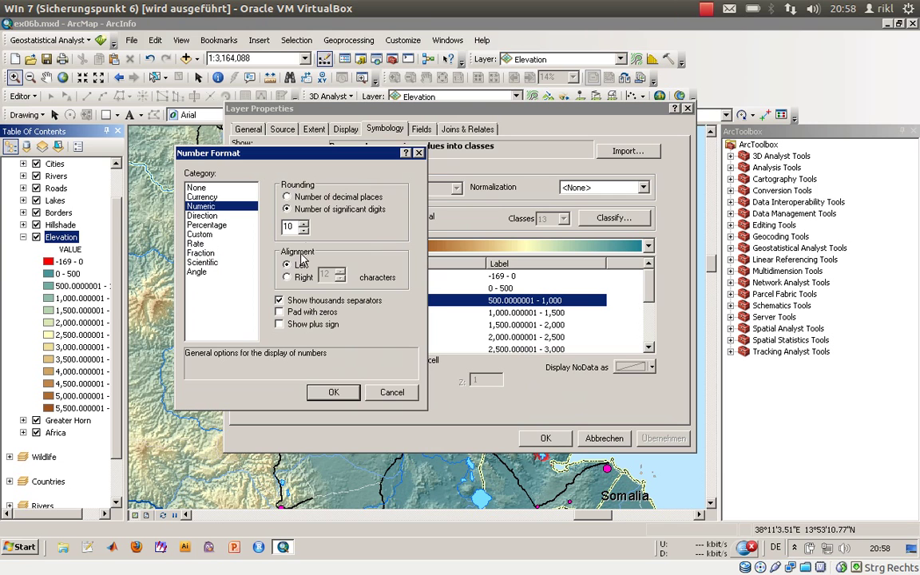
# - Round the Elevation class labels to 0 decimal places, giving 1 - 500 through 5,501 - 6,000, and apply
pyautogui.click(286, 197)
pyautogui.moveTo(294, 227); pyautogui.dragTo(271, 226)
pyautogui.write('0')
pyautogui.click(333, 392)
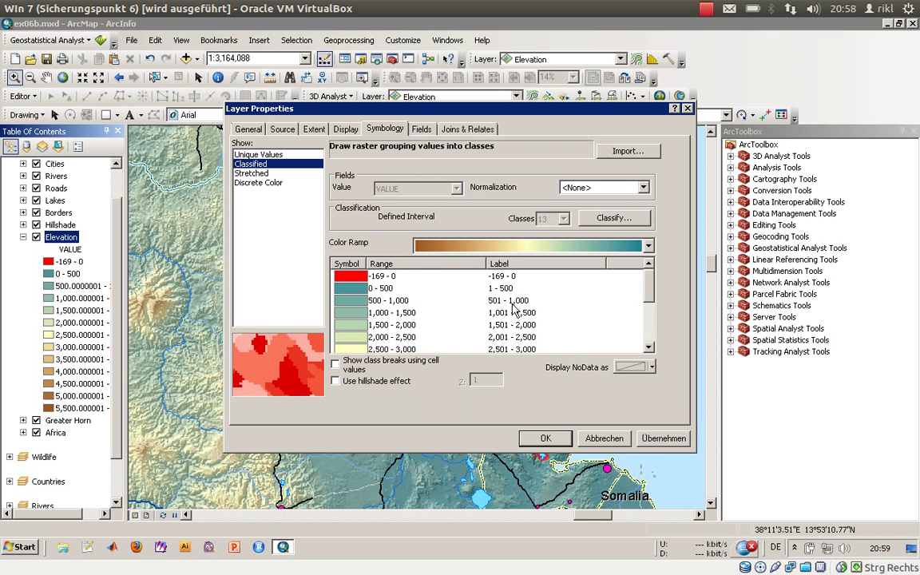
pyautogui.moveTo(649, 287); pyautogui.dragTo(650, 337)
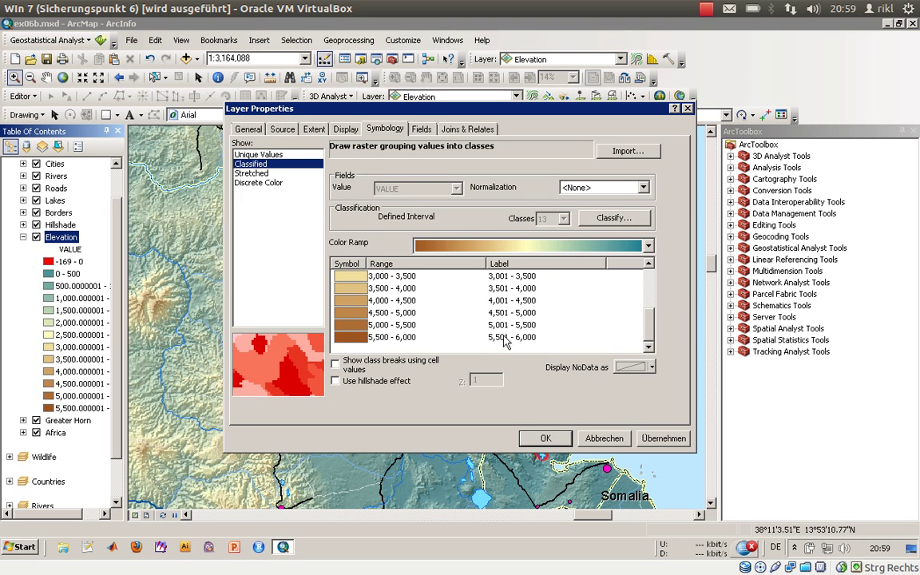
pyautogui.click(543, 439)
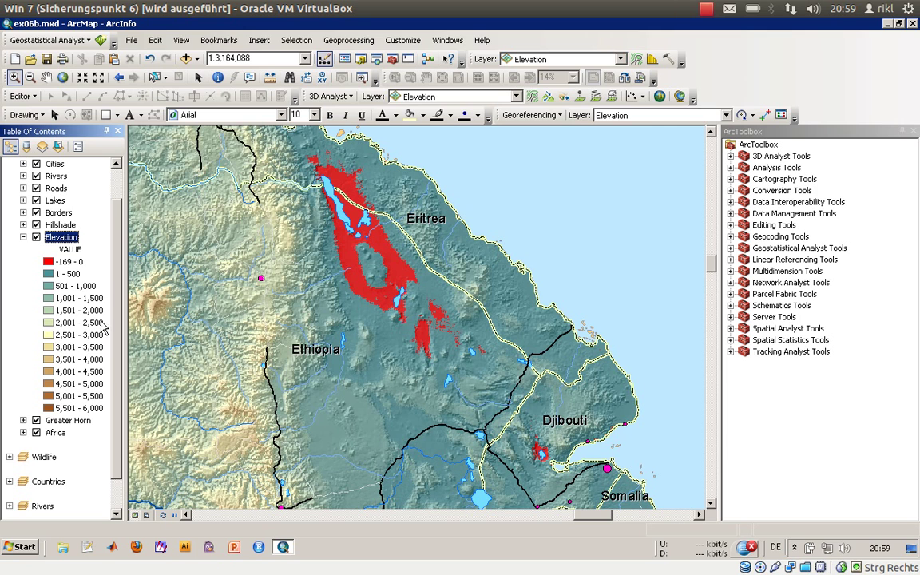